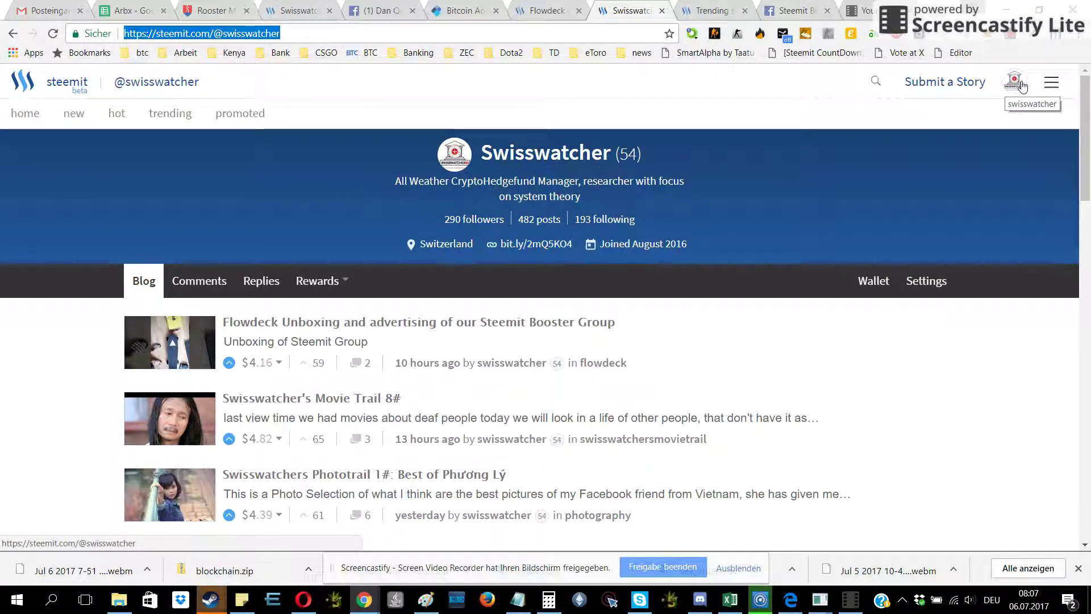
Step: Open the account menu from the avatar on swisswatcher's profile
click(1023, 87)
Step: Open swisswatcher's wallet, redeem pending rewards, and show the STEEM balance actions
click(1023, 85)
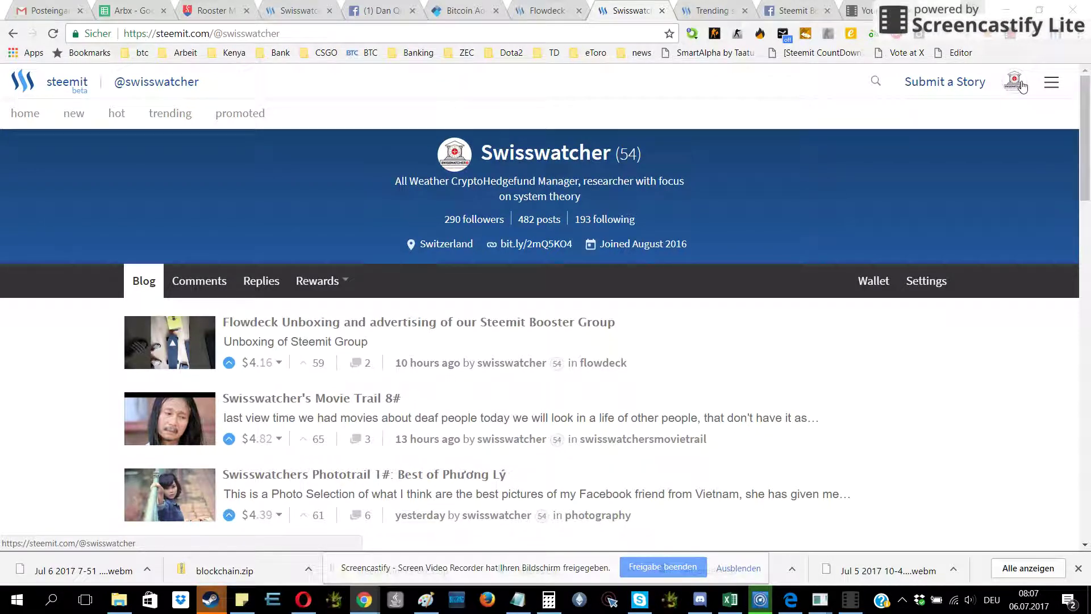
click(1015, 85)
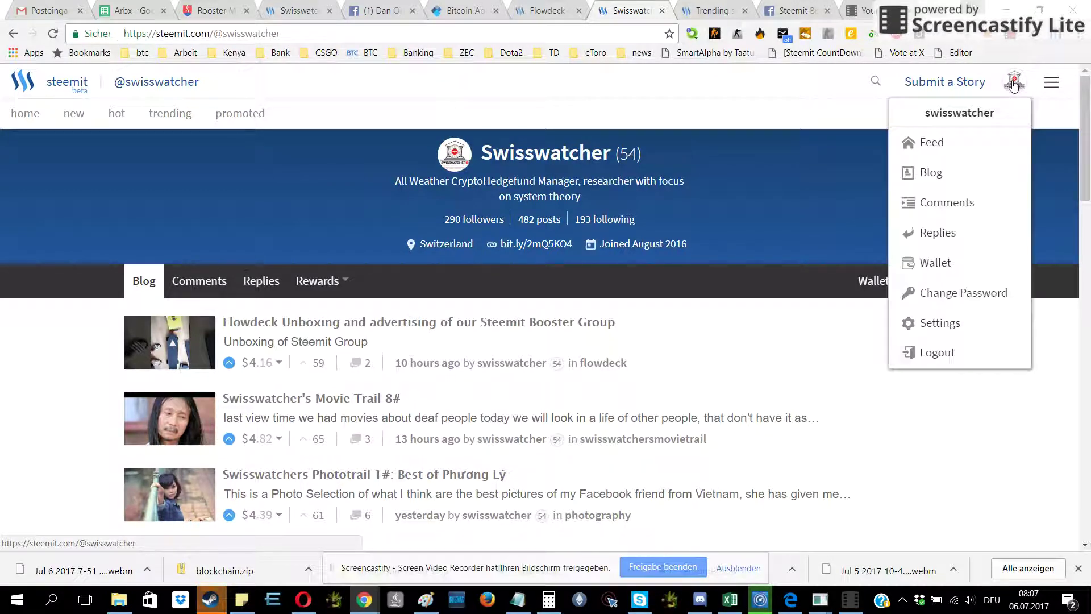
click(989, 275)
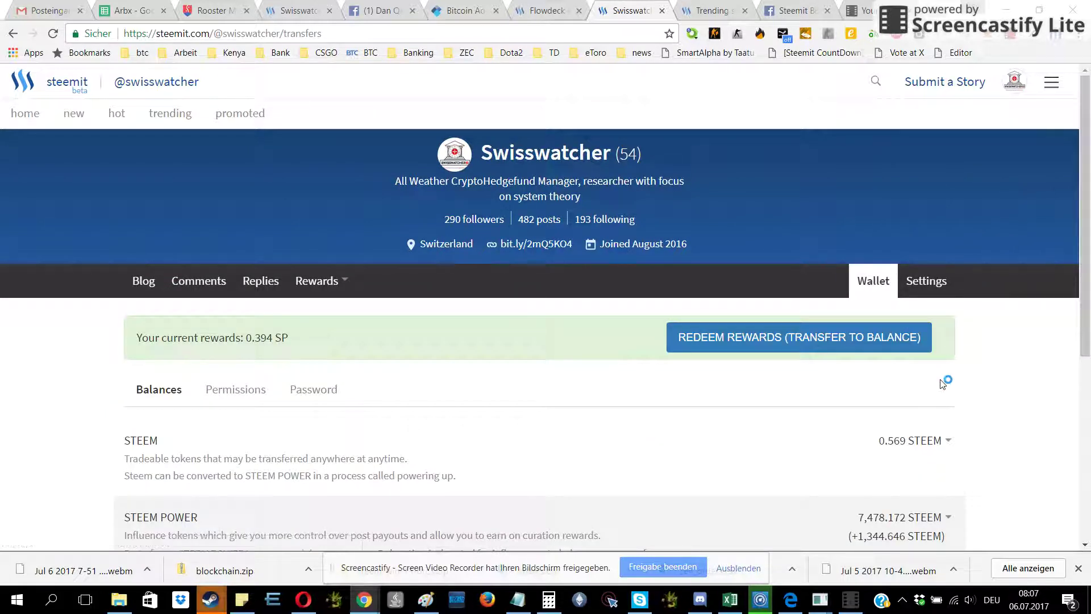
click(878, 353)
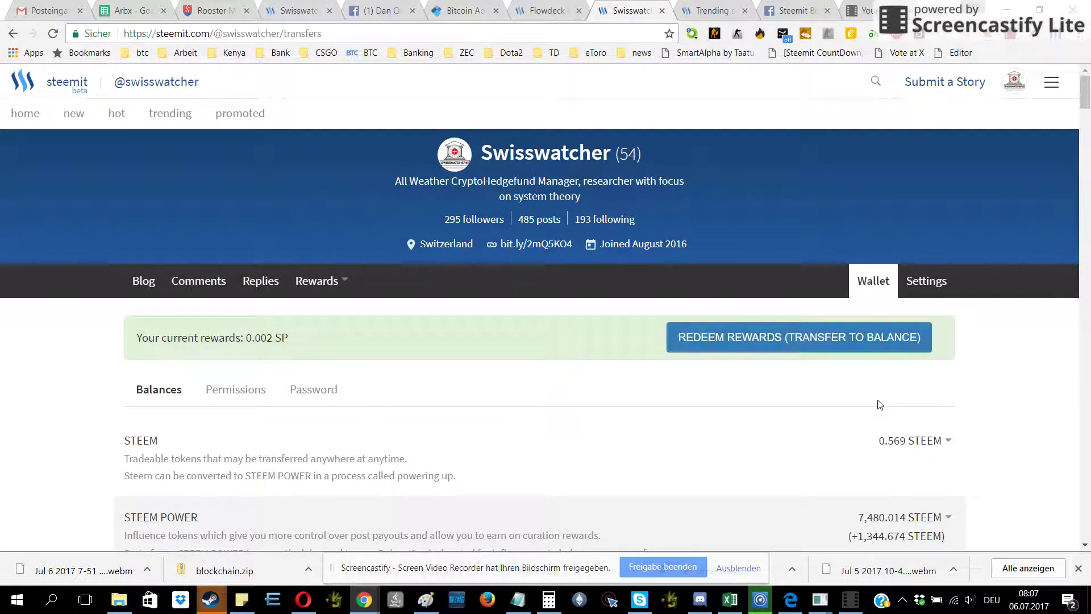
scroll(878, 403, down, 2)
scroll(878, 403, down, 1)
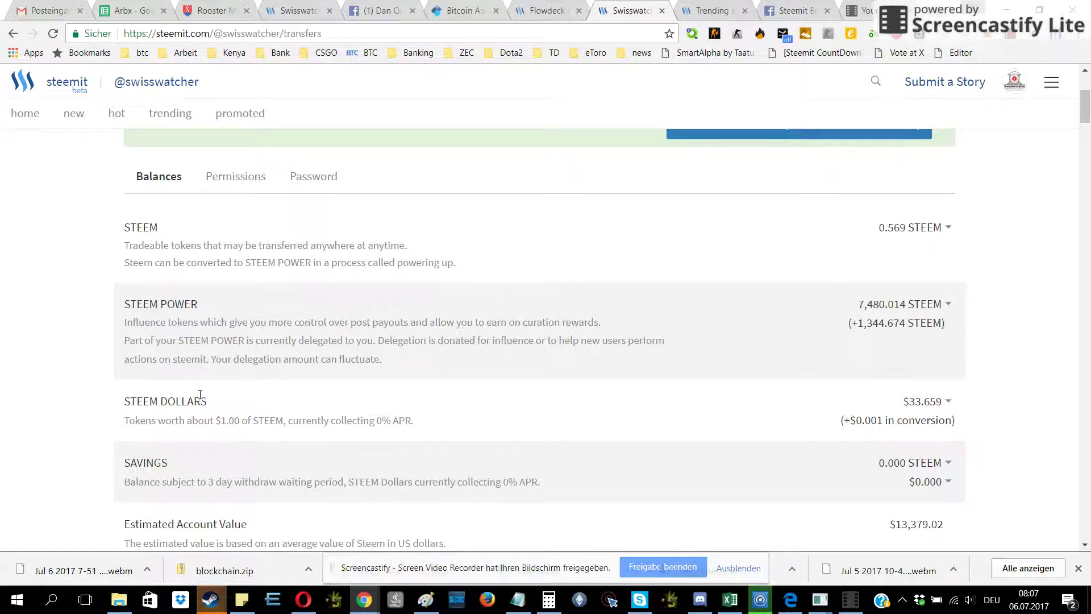
scroll(942, 411, up, 1)
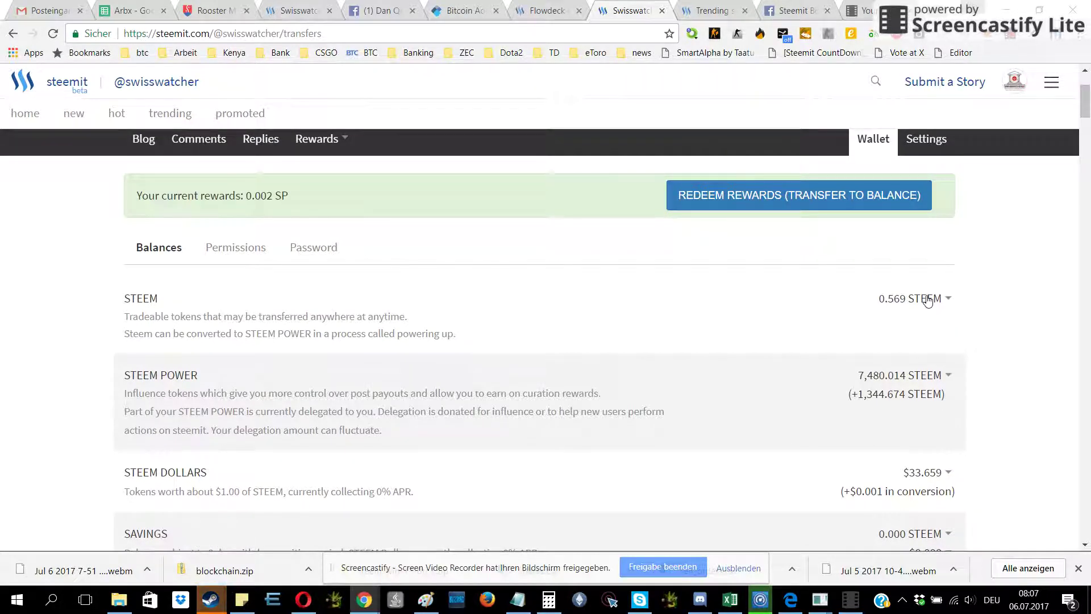
click(927, 301)
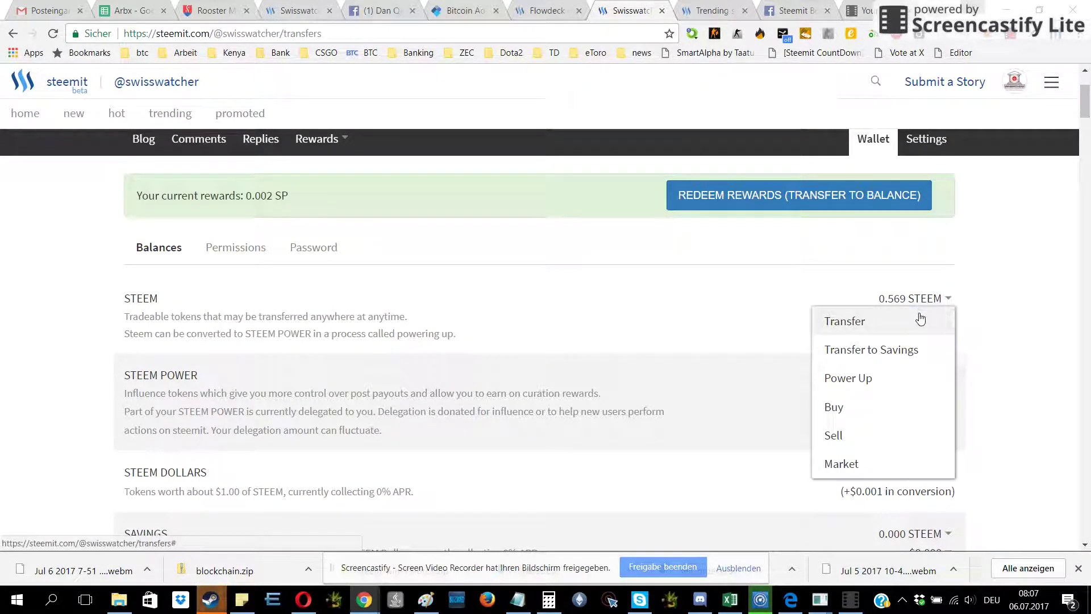
Step: Start a STEEM transfer, then view swisswatcher's blog in the other tab
click(920, 318)
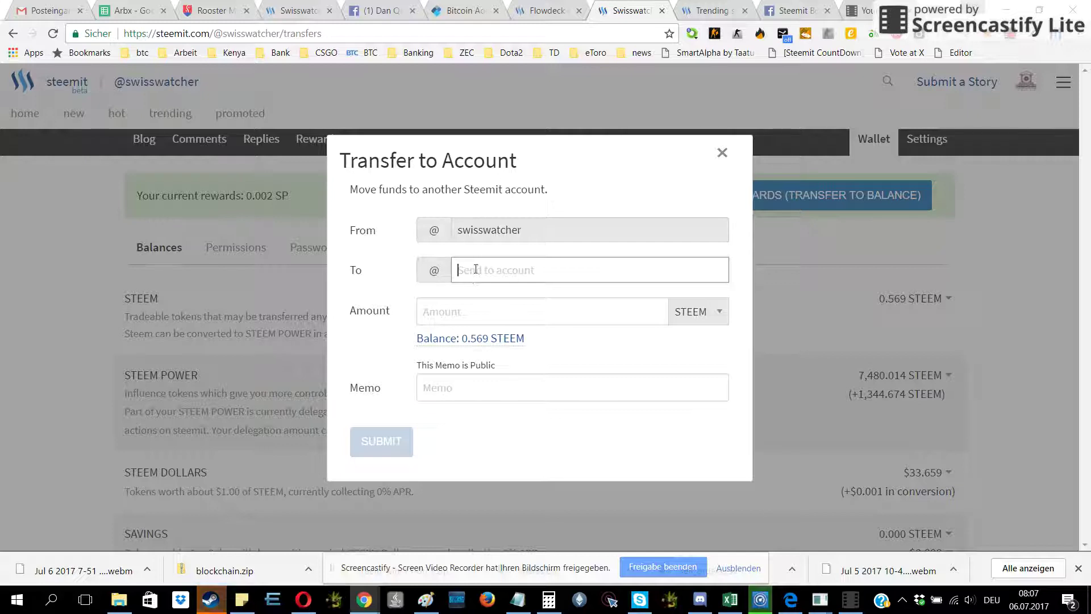
click(539, 16)
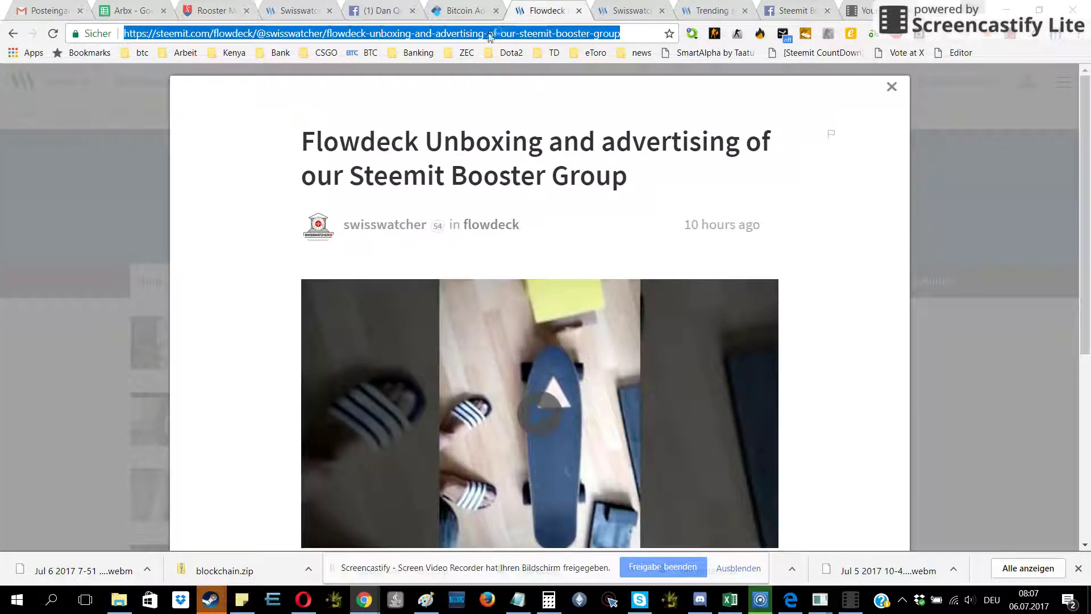
click(892, 87)
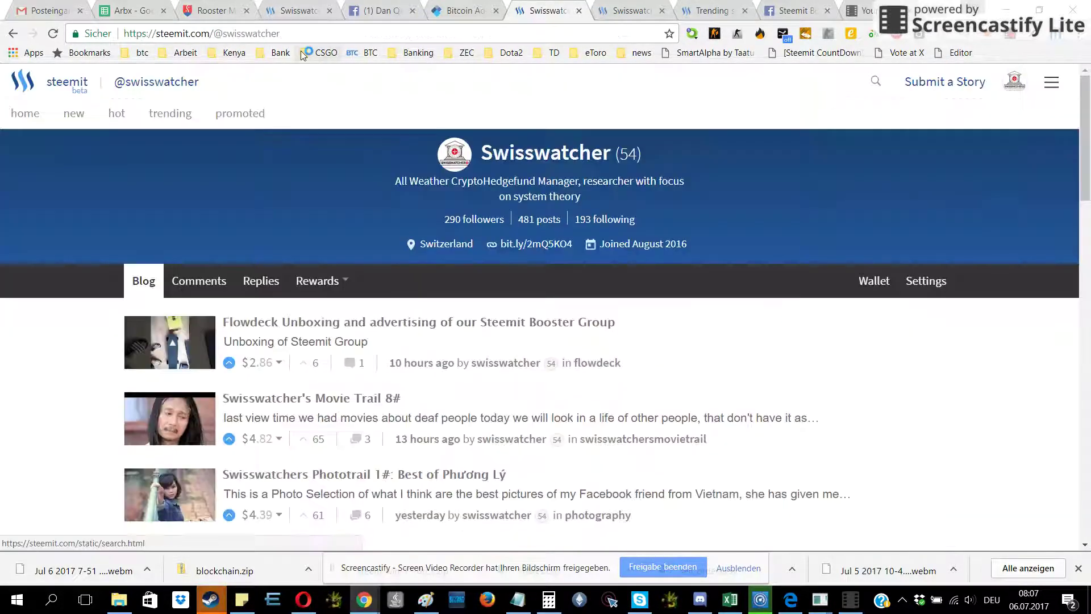
double_click(236, 34)
text(jac)
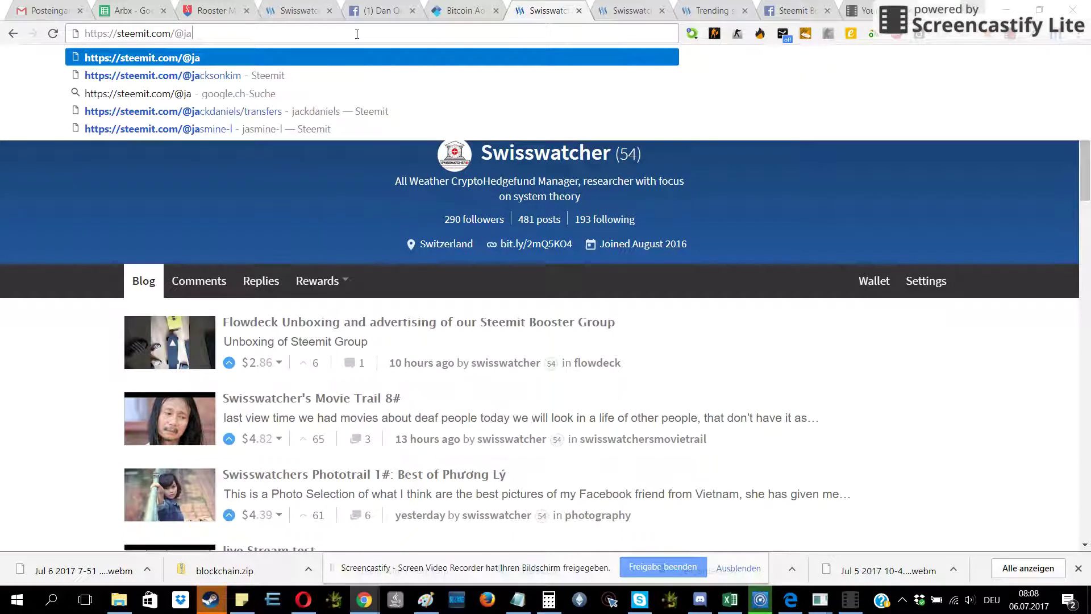
key(Down)
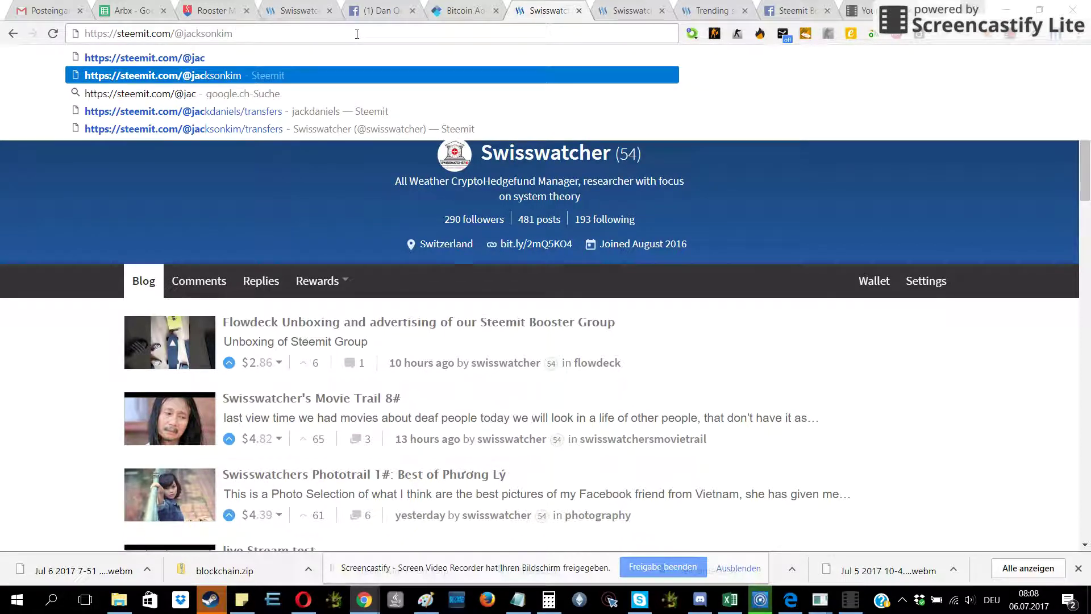
key(Return)
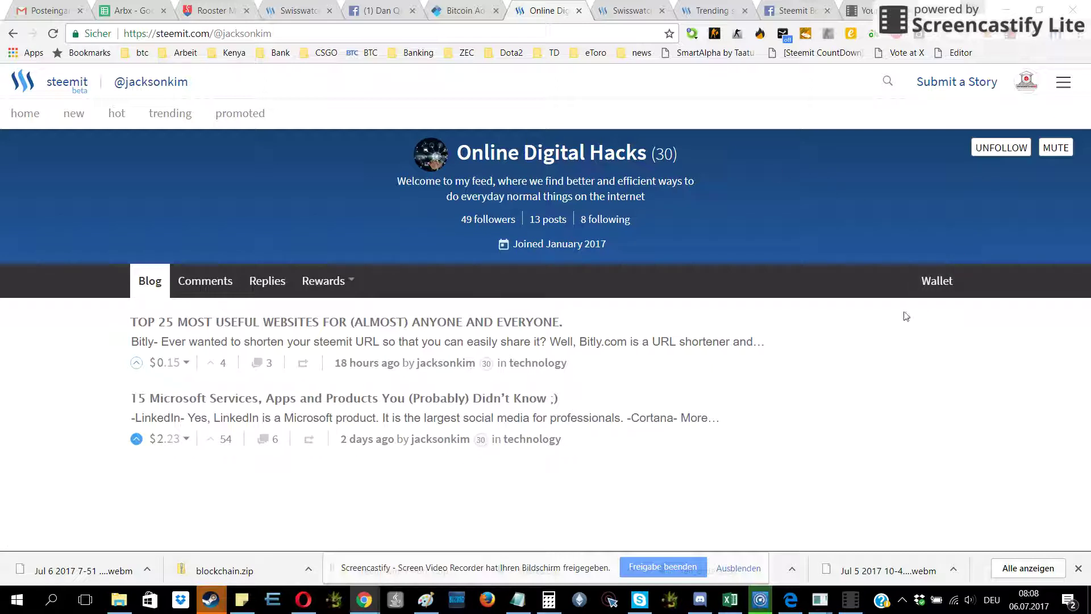
click(933, 292)
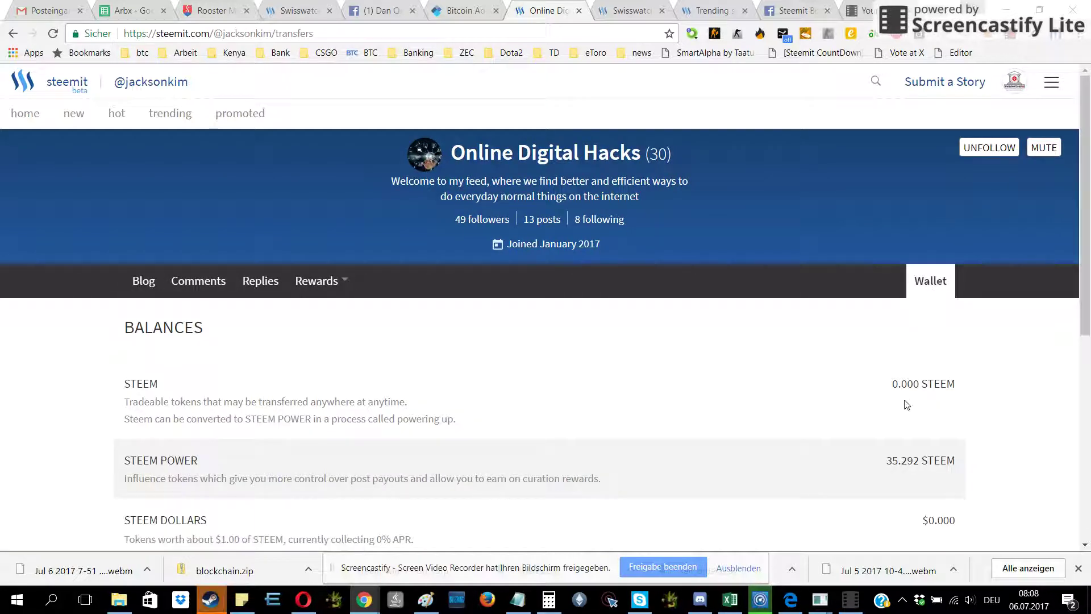
scroll(892, 431, down, 1)
scroll(893, 433, down, 4)
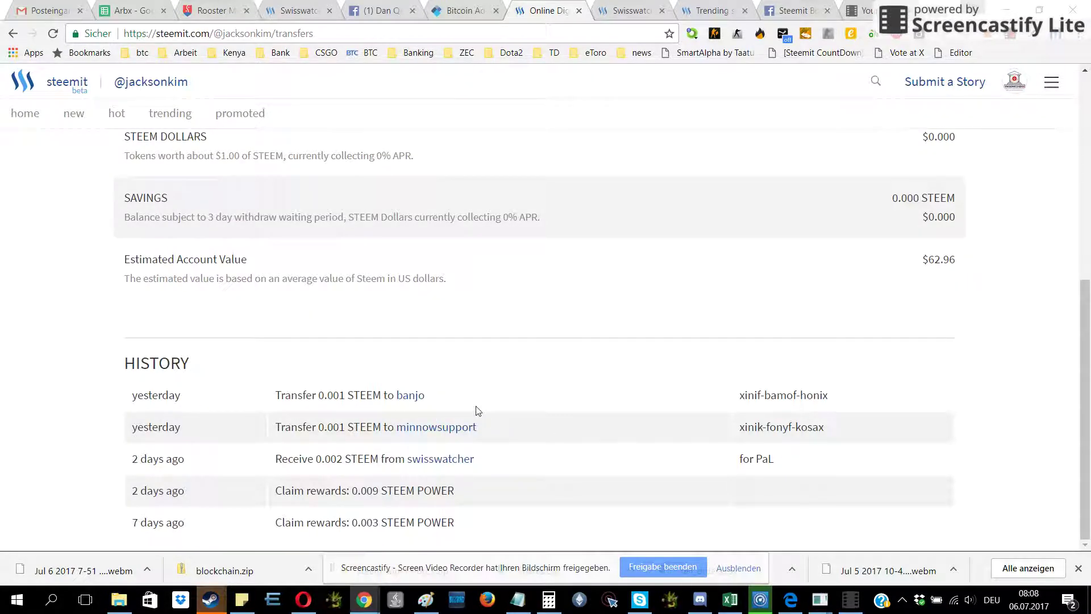
scroll(721, 458, up, 5)
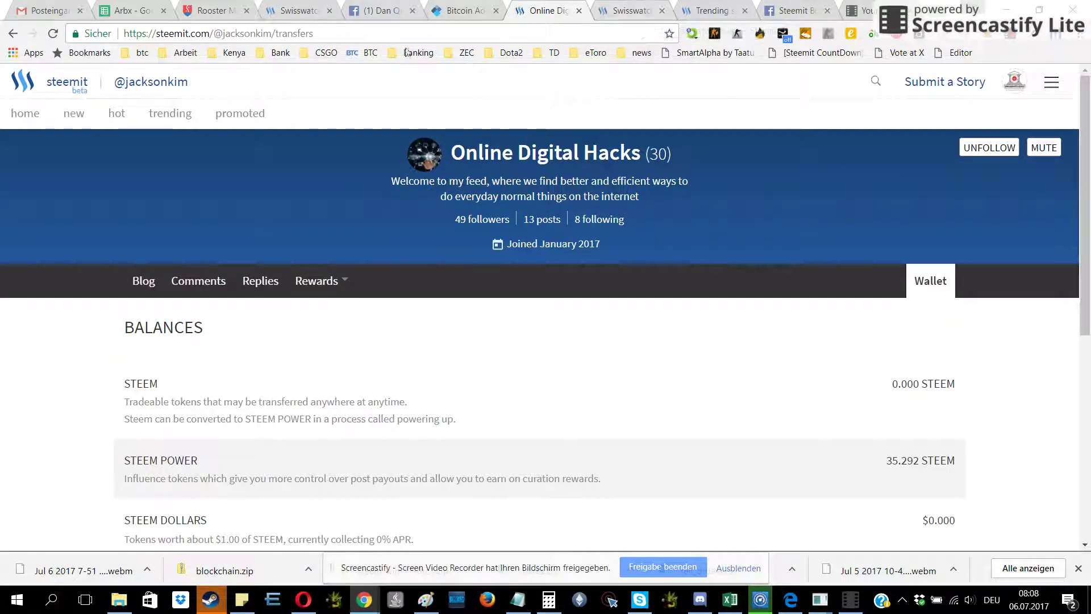
drag(272, 34, 223, 34)
key(ctrl+c)
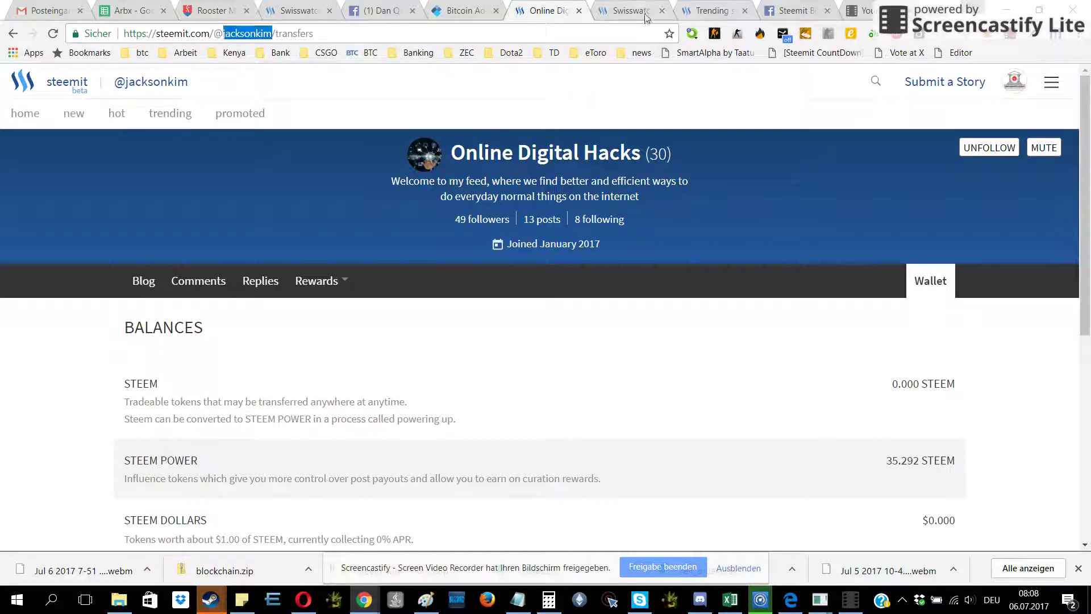
click(645, 13)
click(571, 270)
key(ctrl+v)
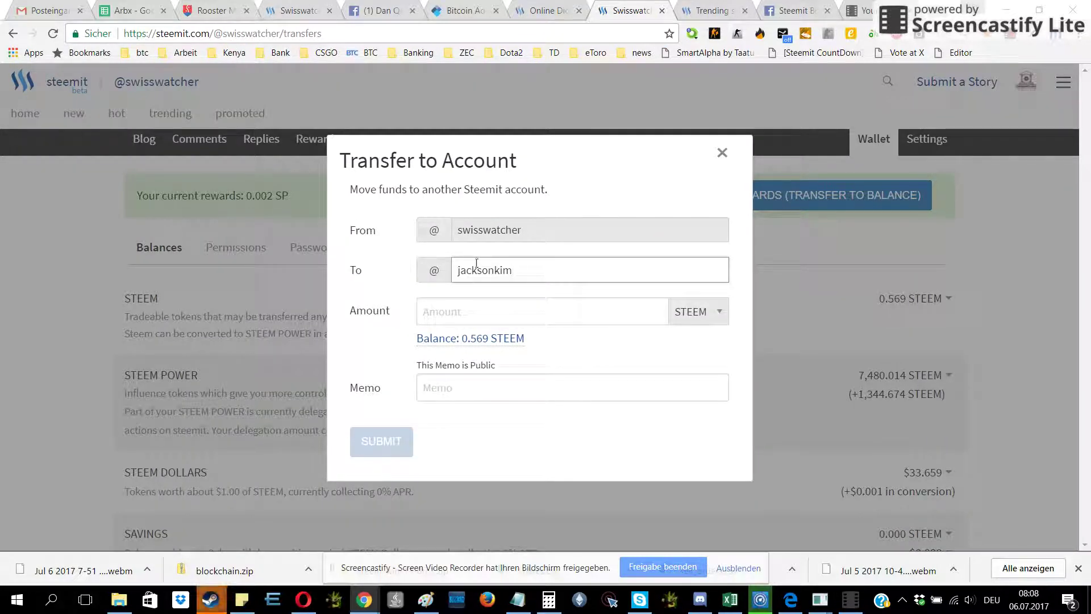
click(488, 307)
text(1)
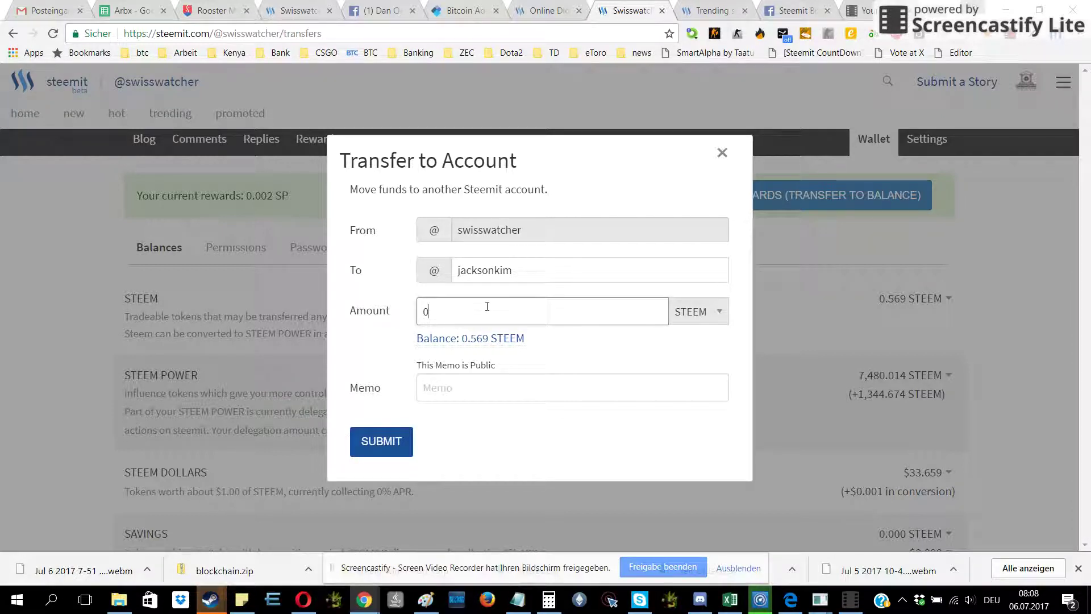
key(Return)
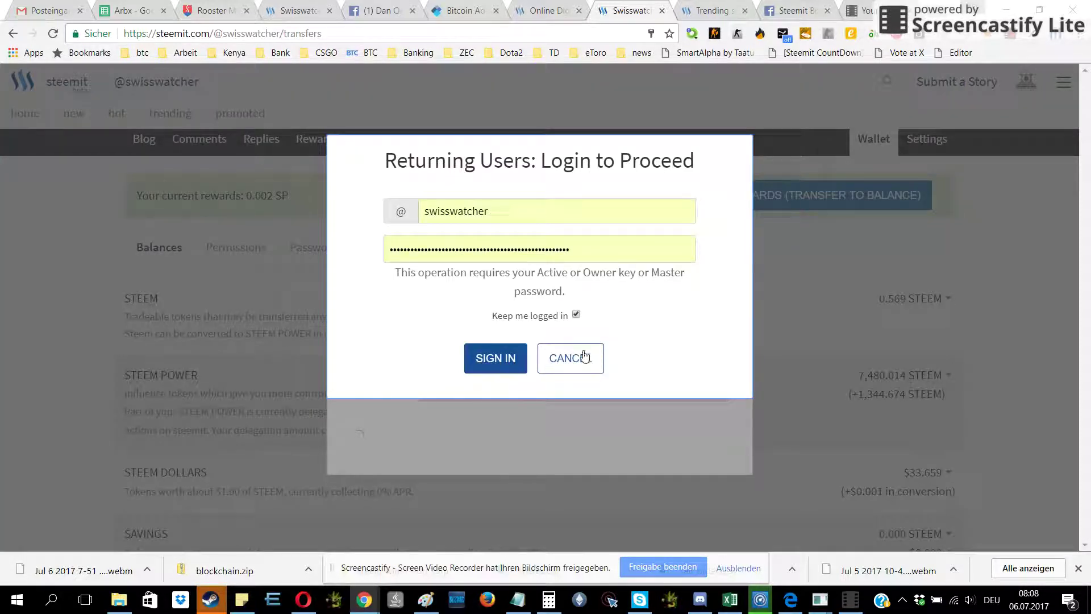
click(569, 358)
text(0.001)
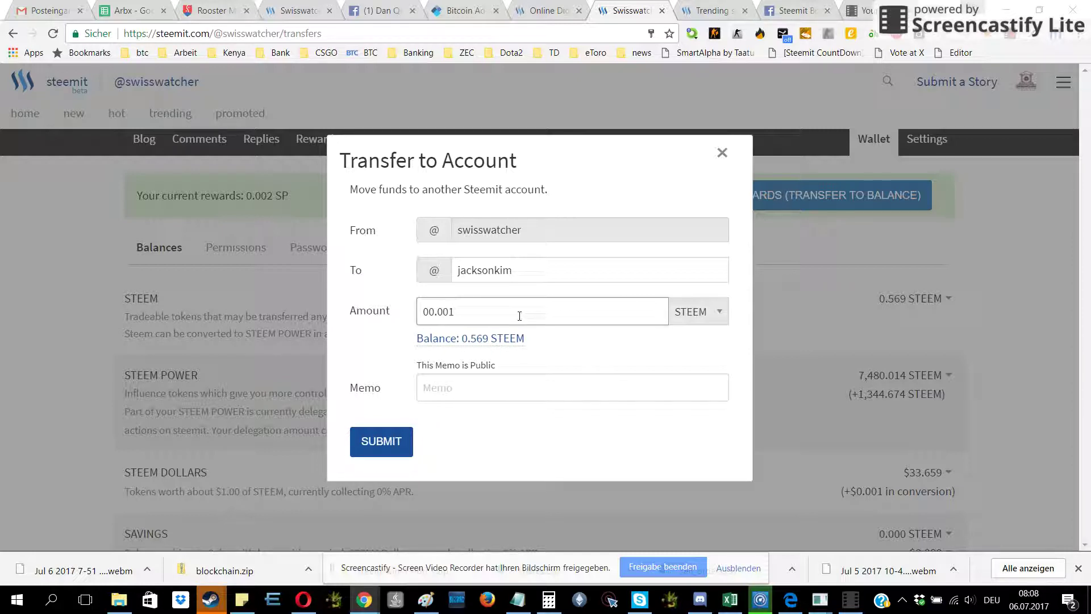
Step: Submit 0.001 STEEM with memo 'from YouTube demonstration' and sign in to authorise
click(473, 379)
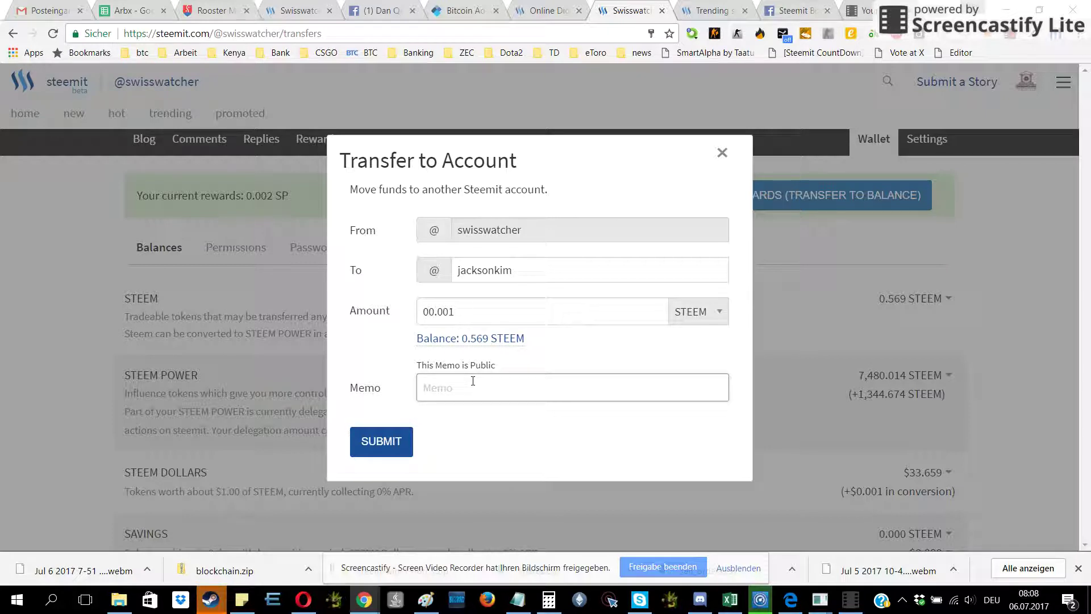
text(from You)
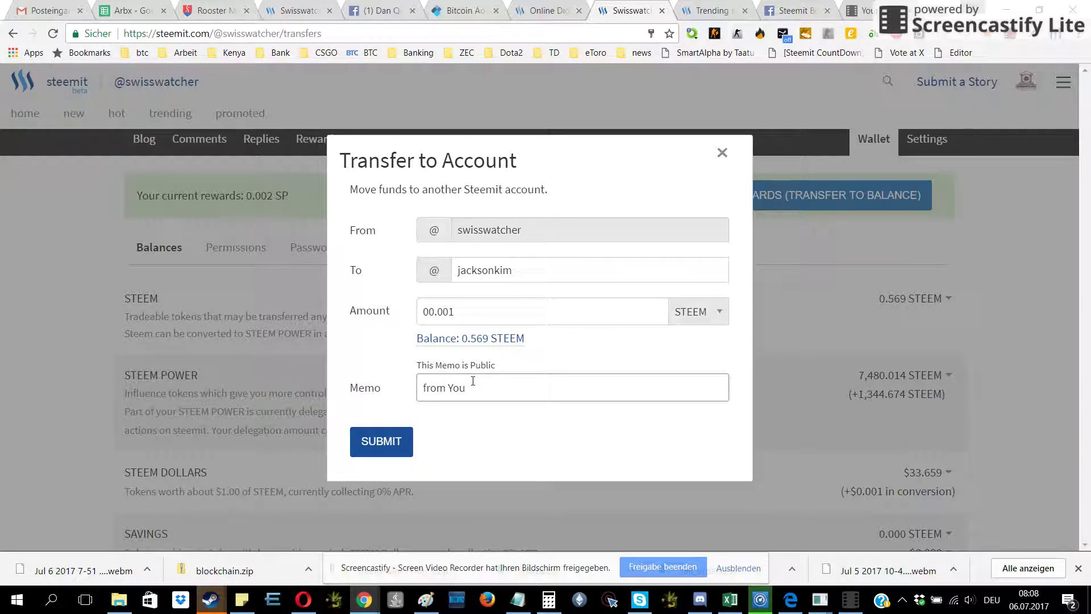
text(Tube demonstrat)
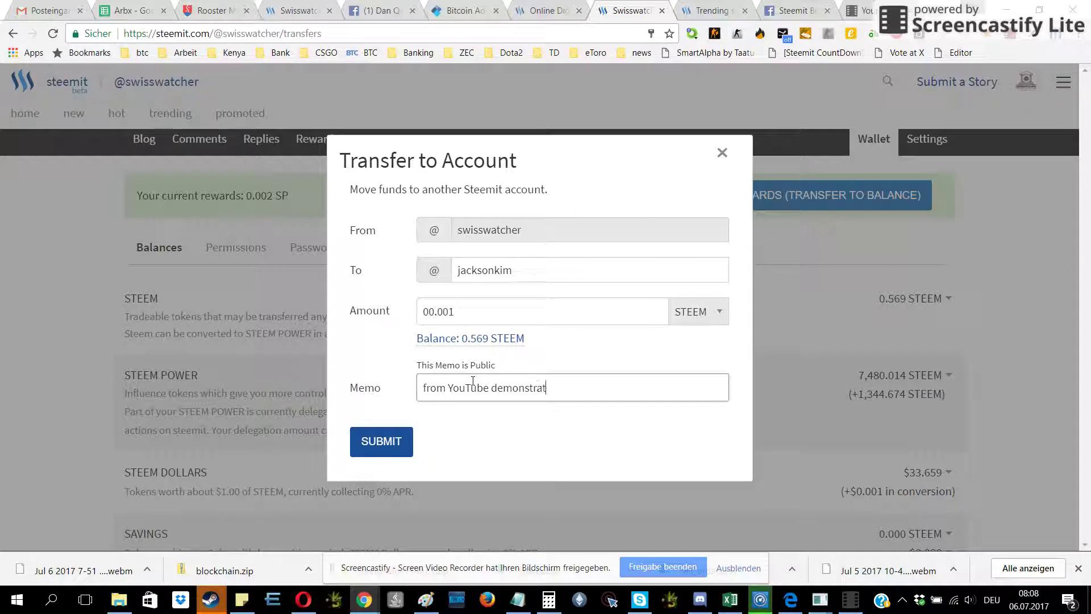
text(ion)
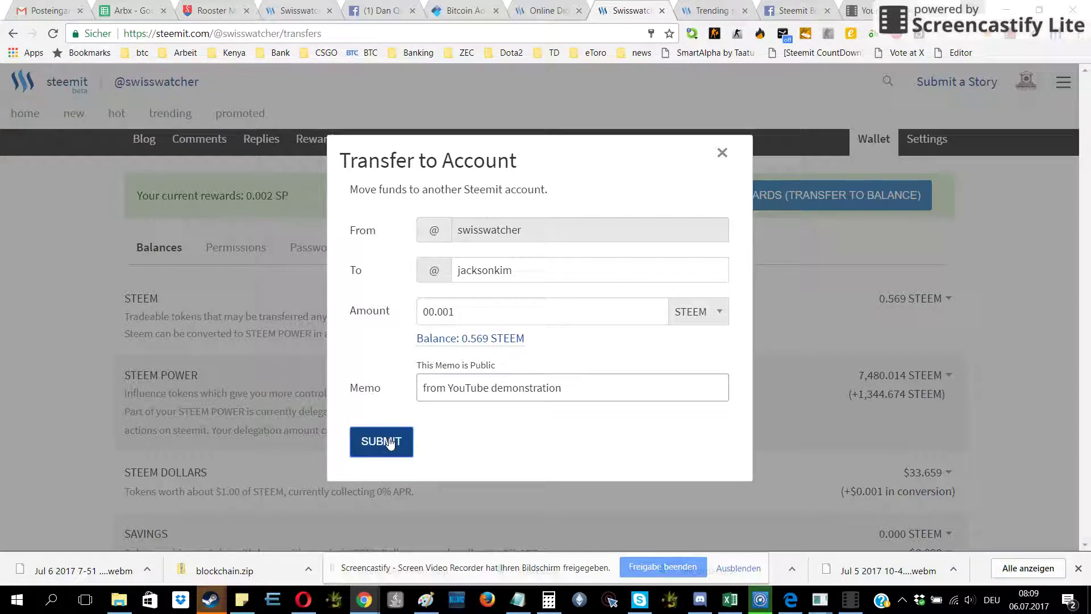
click(389, 440)
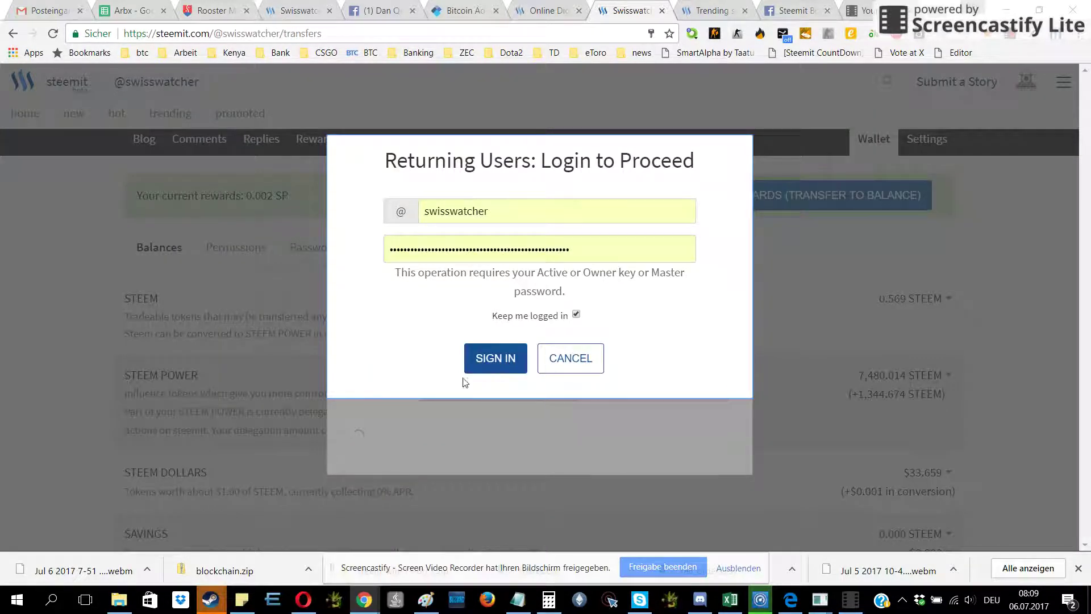
click(480, 362)
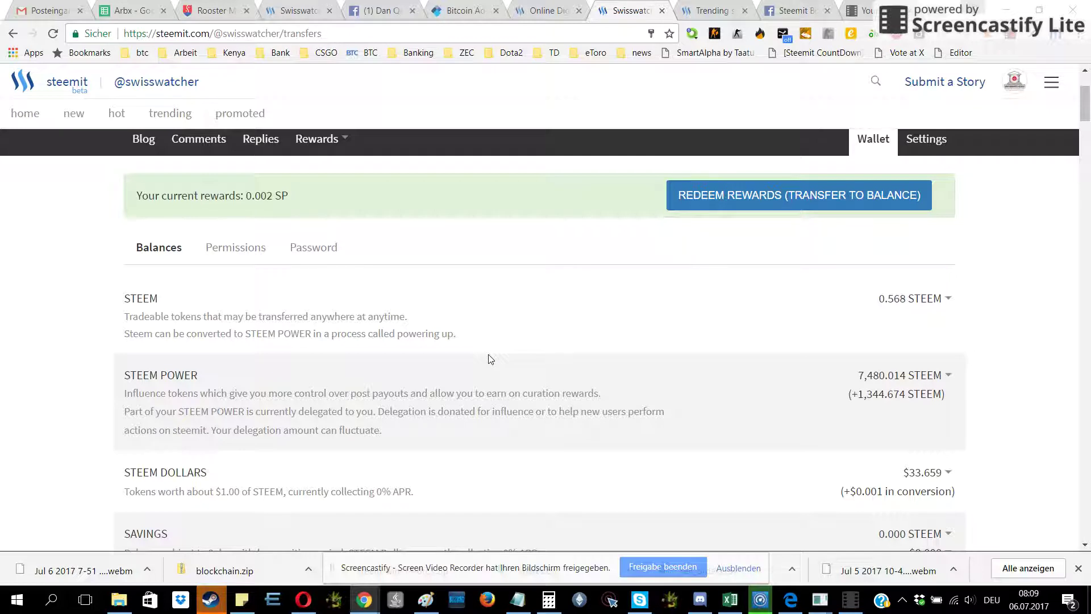
Step: Reload jacksonkim's wallet and highlight the newest receipt's timestamp and 'from YouTube demonstration' memo
click(546, 10)
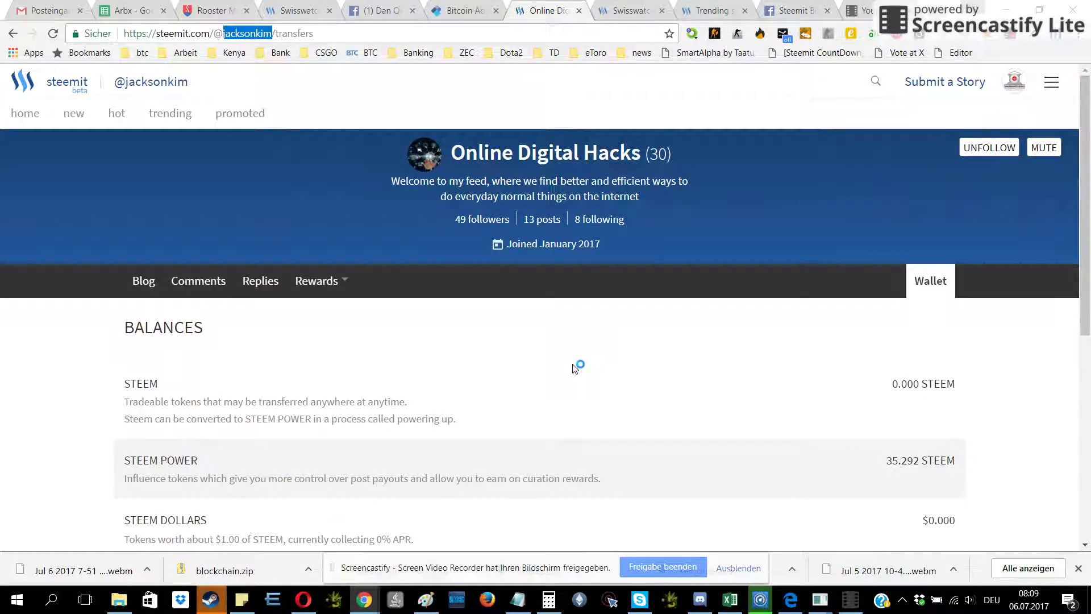
scroll(575, 366, down, 3)
scroll(575, 368, down, 2)
scroll(573, 368, up, 3)
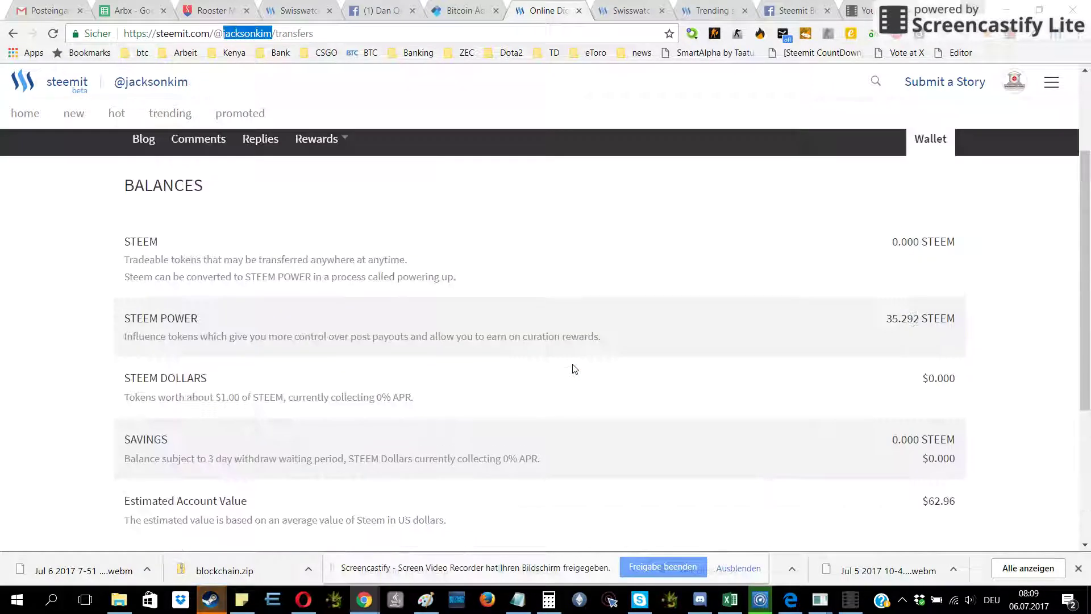
scroll(573, 371, up, 2)
click(53, 35)
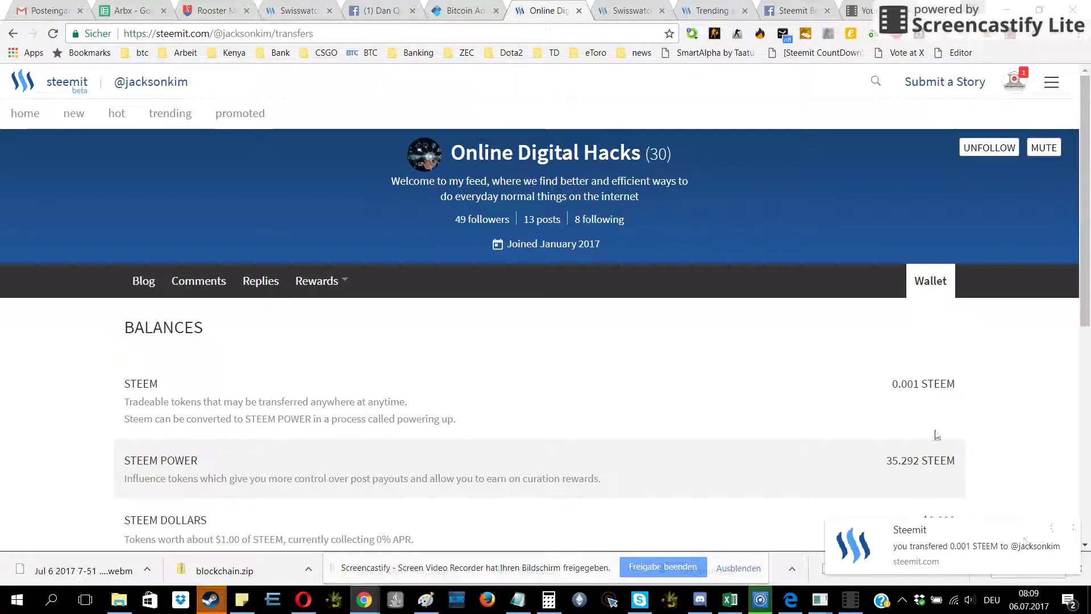
scroll(748, 429, down, 5)
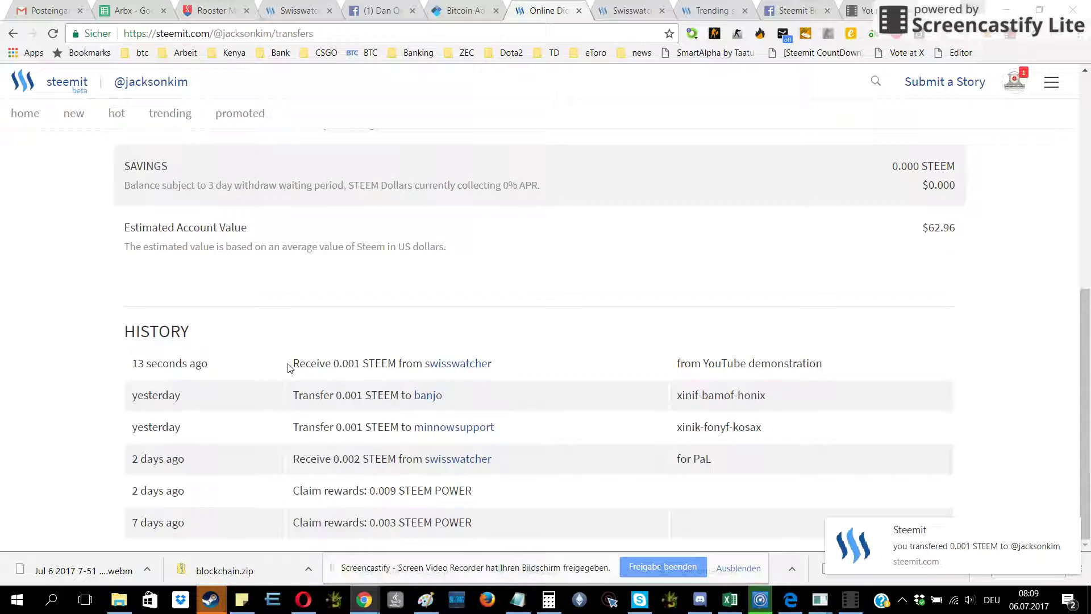
drag(133, 363, 145, 367)
drag(678, 368, 833, 364)
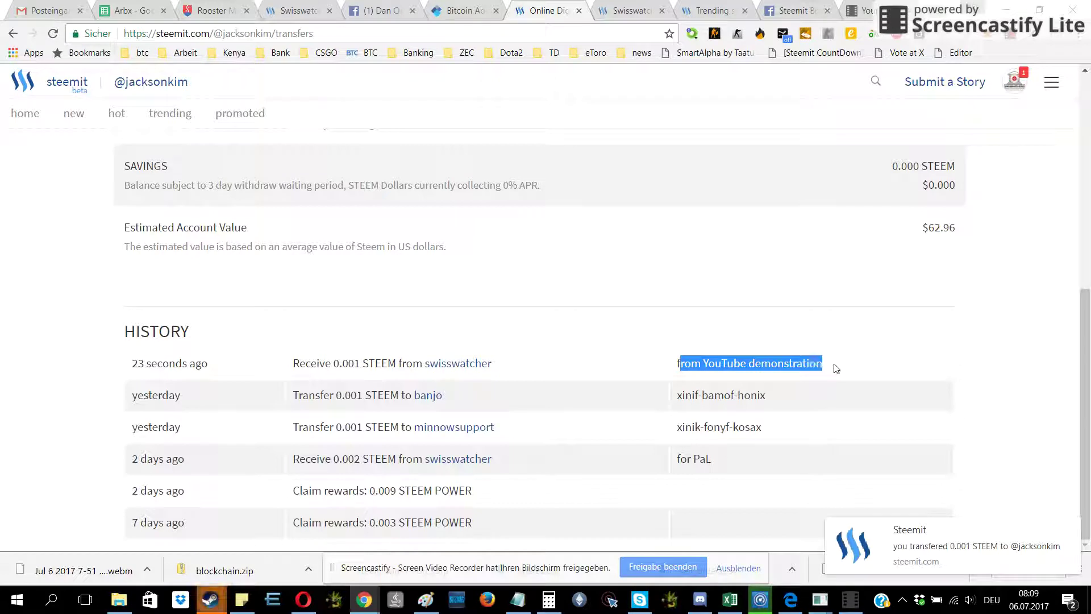
scroll(836, 406, up, 5)
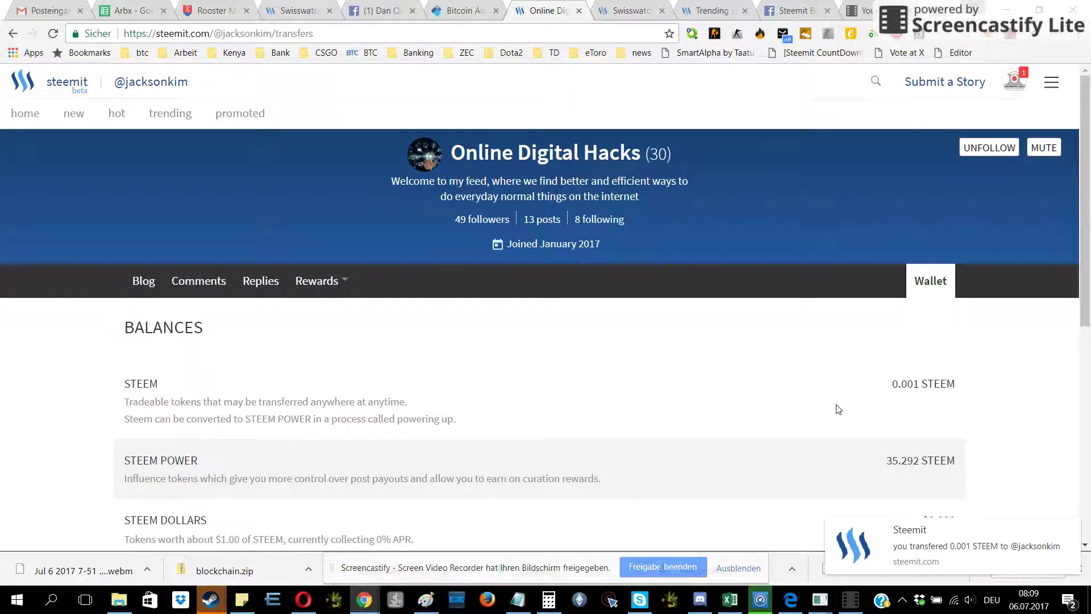